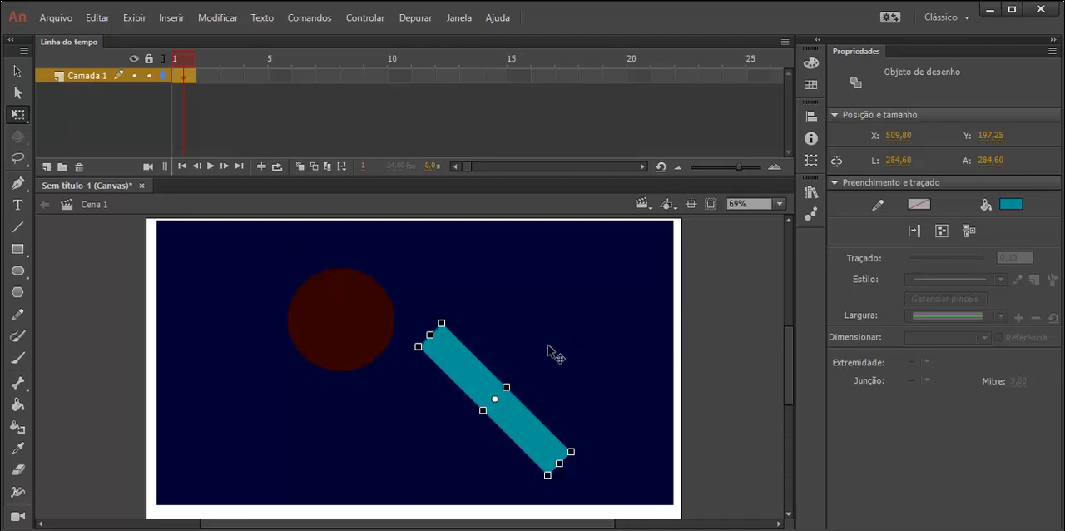
Step: Delete everything on the stage and draw a dark red rectangle about 973 by 540 px covering most of it
{"action": "key", "text": "ctrl+a"}
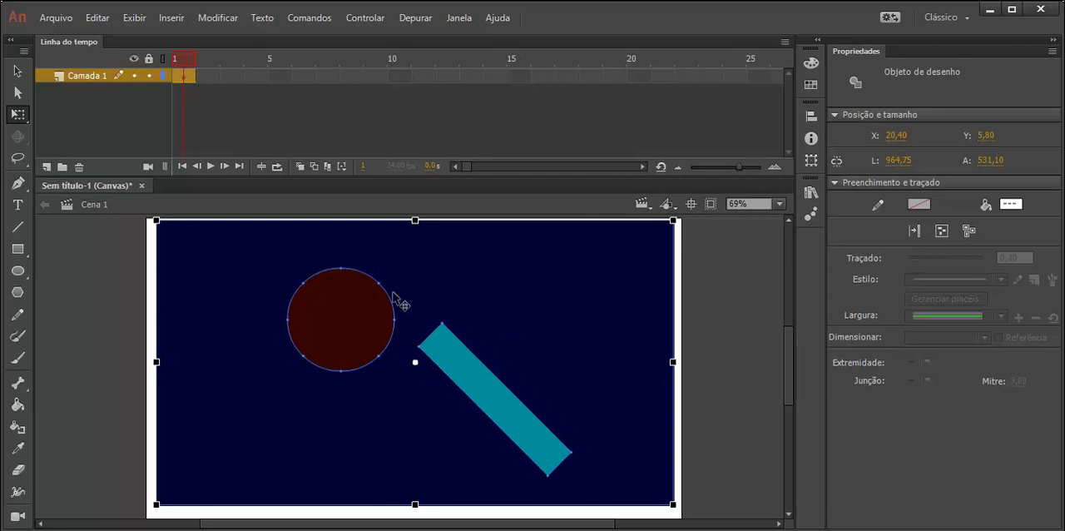
{"action": "key", "text": "Delete"}
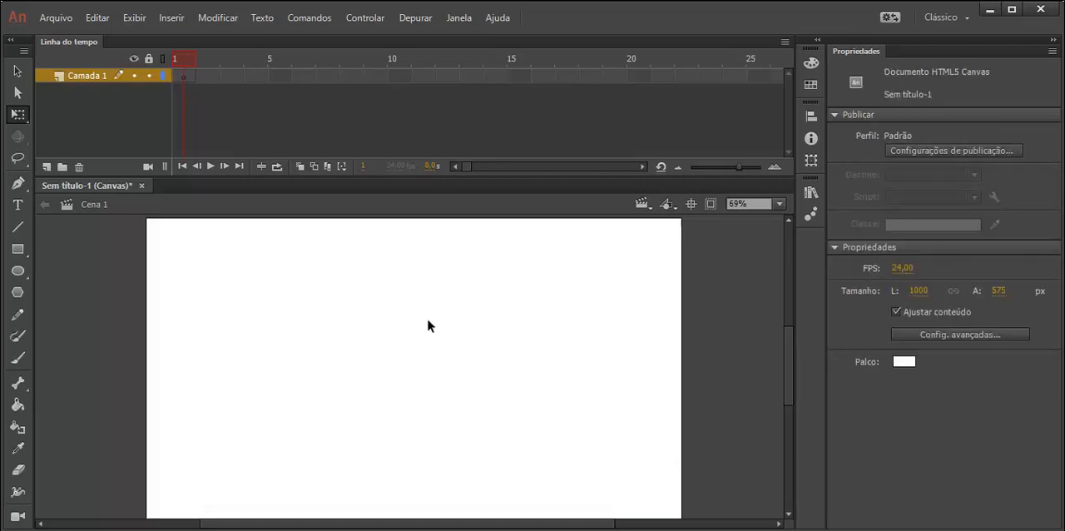
{"action": "left_click", "coordinate": [18, 249]}
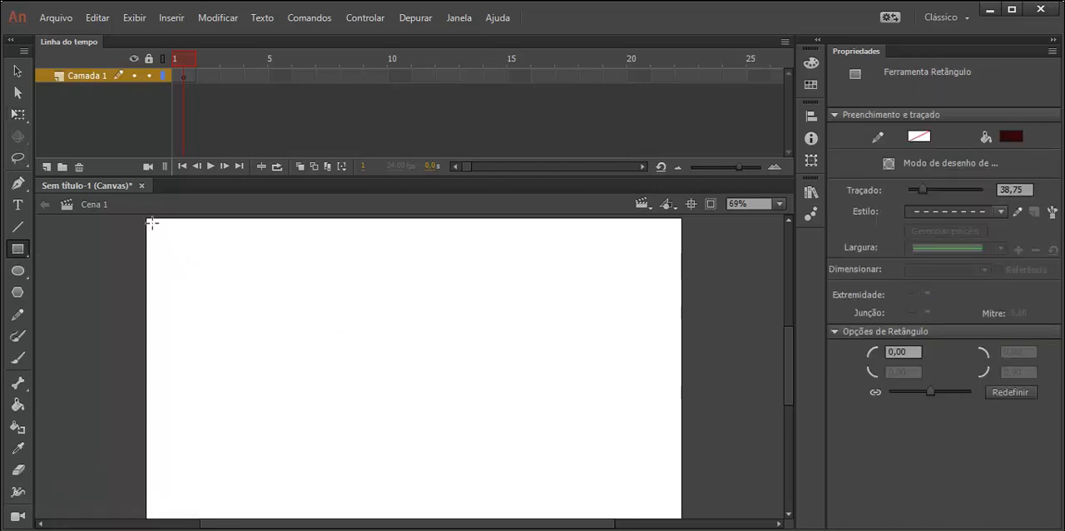
{"action": "mouse_move", "coordinate": [152, 223]}
{"action": "left_mouse_down"}
{"action": "mouse_move", "coordinate": [214, 285]}
{"action": "mouse_move", "coordinate": [555, 484]}
{"action": "mouse_move", "coordinate": [675, 516]}
{"action": "left_mouse_up"}
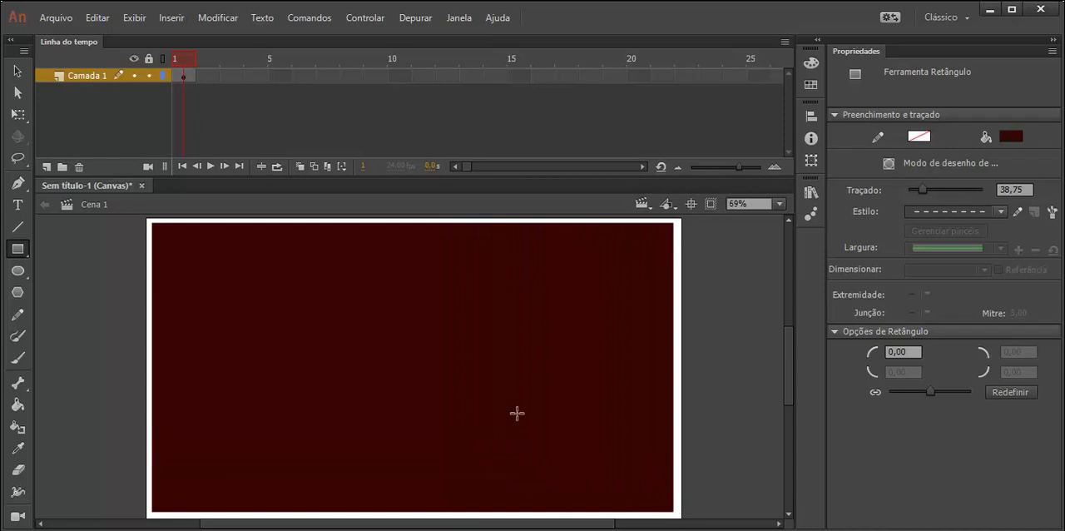
{"action": "left_click", "coordinate": [18, 72]}
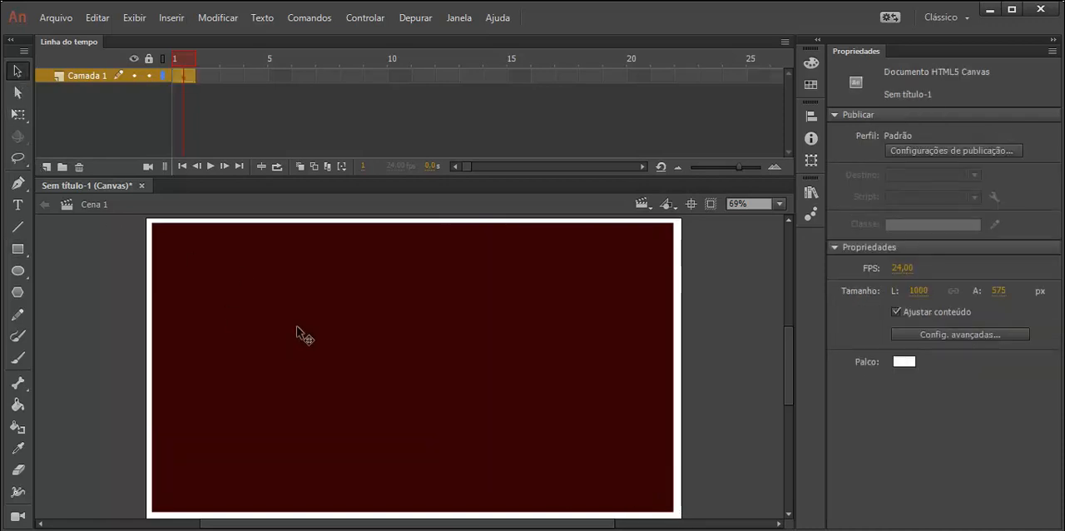
{"action": "left_click", "coordinate": [297, 327]}
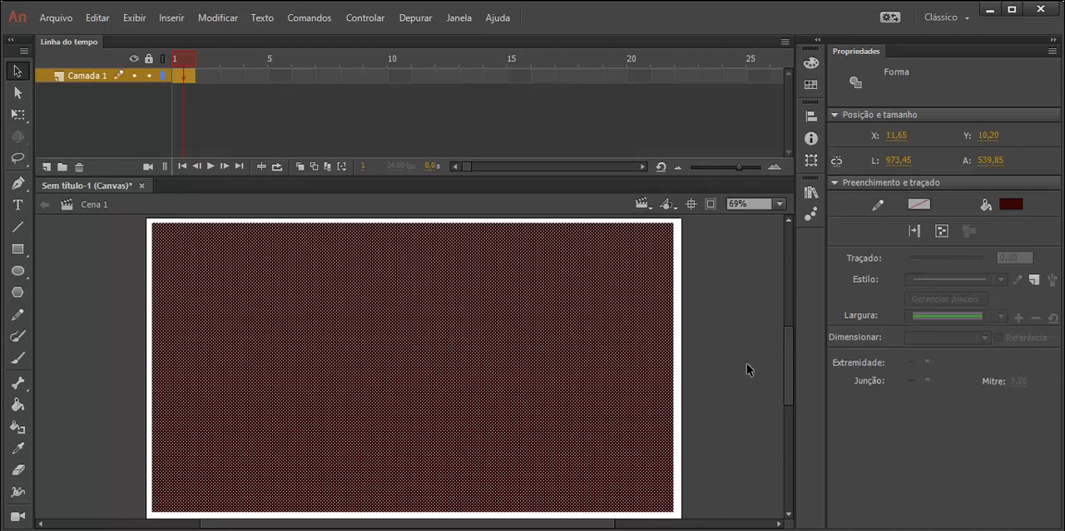
{"action": "right_click", "coordinate": [567, 327]}
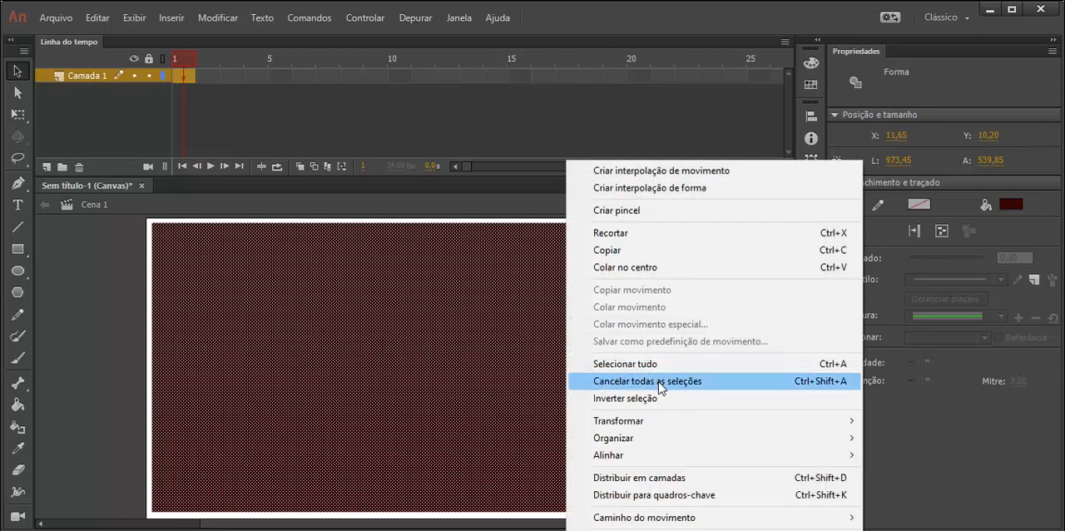
{"action": "mouse_move", "coordinate": [664, 418]}
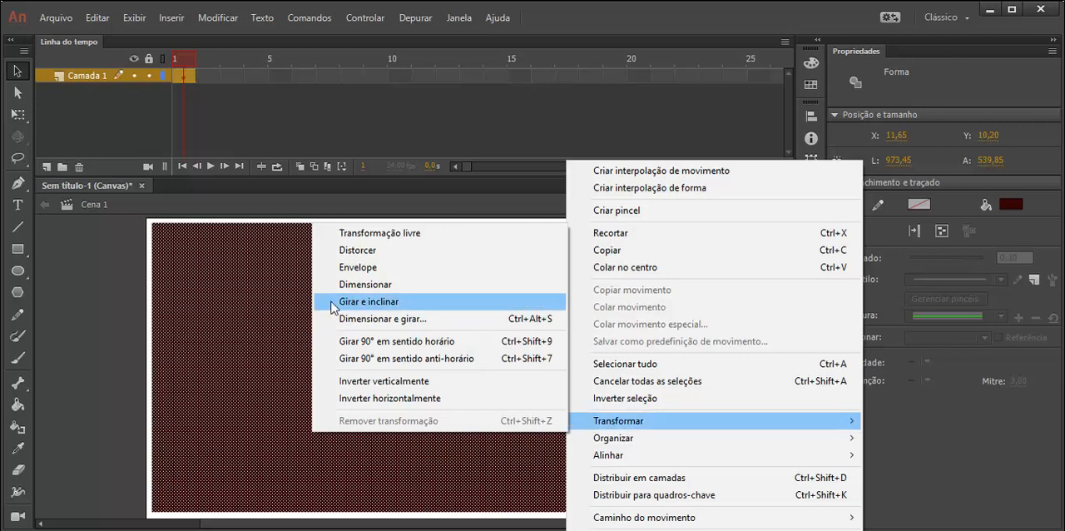
{"action": "left_click", "coordinate": [277, 296]}
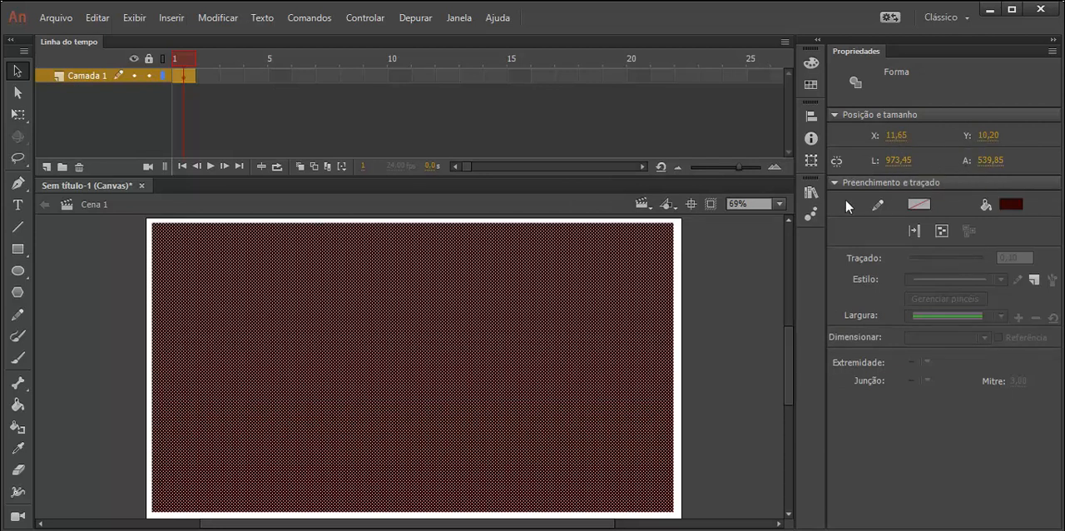
{"action": "left_click", "coordinate": [756, 310]}
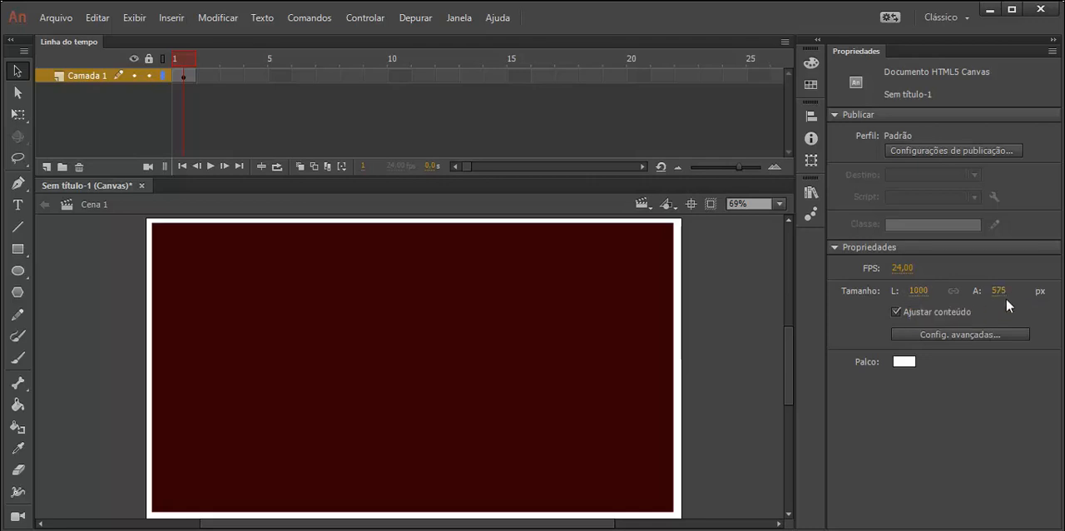
Step: Resize the dark red rectangle to 1000 px wide and 575 px high
{"action": "left_click", "coordinate": [571, 280]}
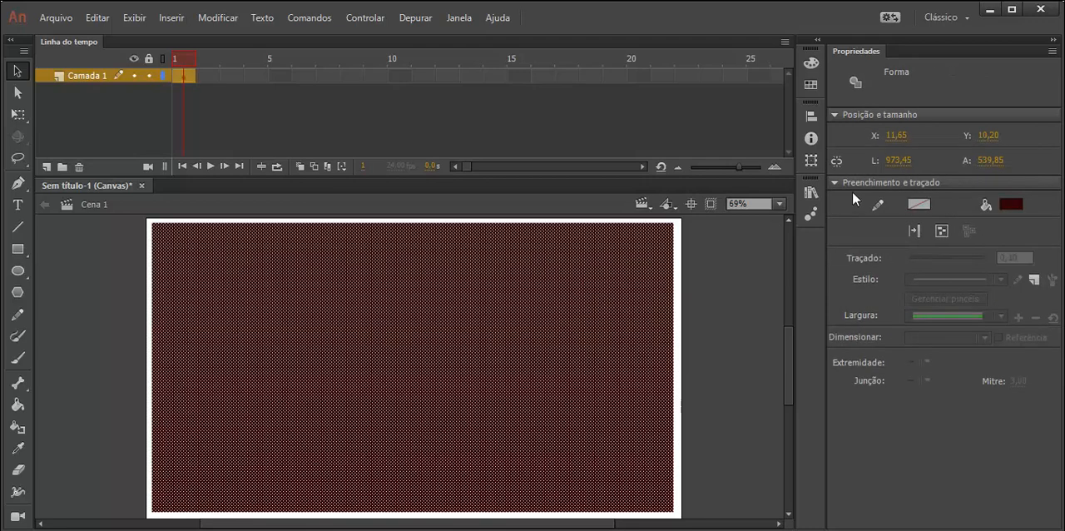
{"action": "left_click", "coordinate": [901, 158]}
{"action": "type", "text": "1000"}
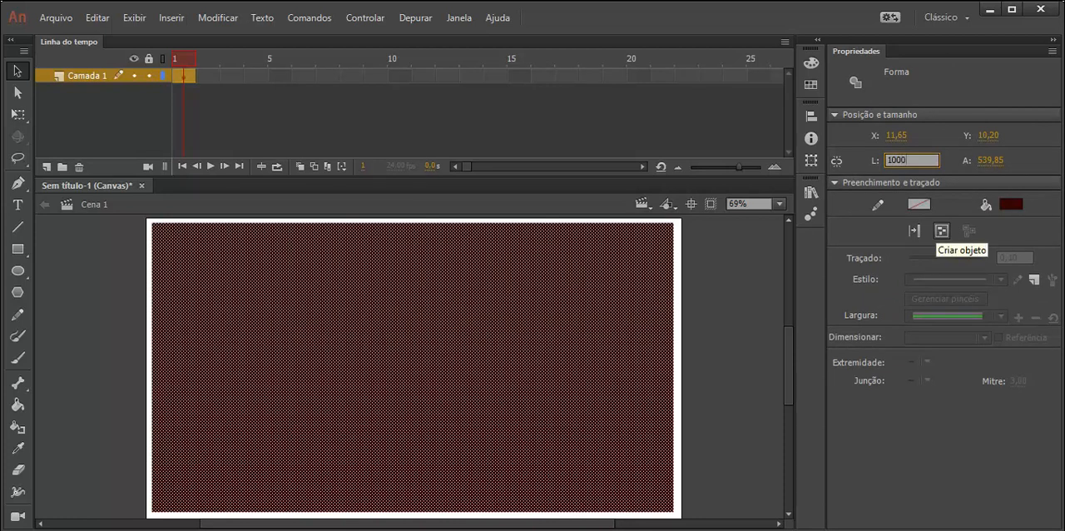
{"action": "key", "text": "Return"}
{"action": "left_click", "coordinate": [999, 161]}
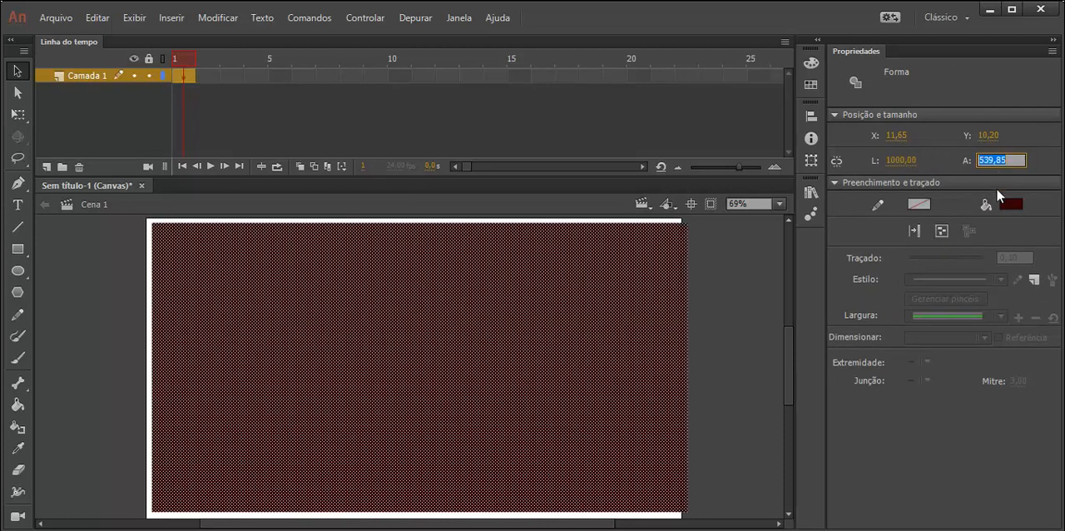
{"action": "type", "text": "575"}
{"action": "key", "text": "Return"}
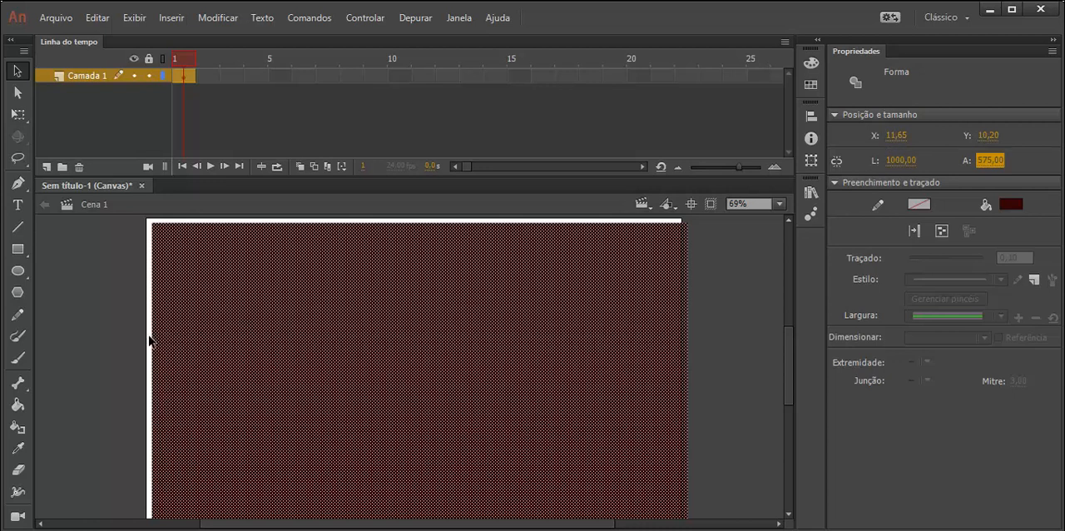
Step: Set the rectangle's X position to 0
{"action": "left_click", "coordinate": [893, 135]}
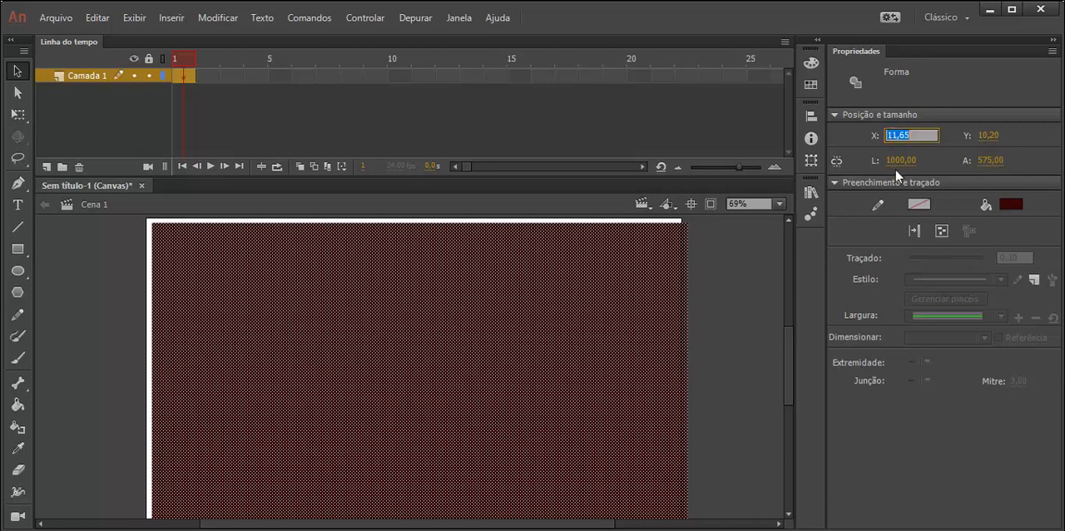
{"action": "type", "text": "0"}
{"action": "key", "text": "Return"}
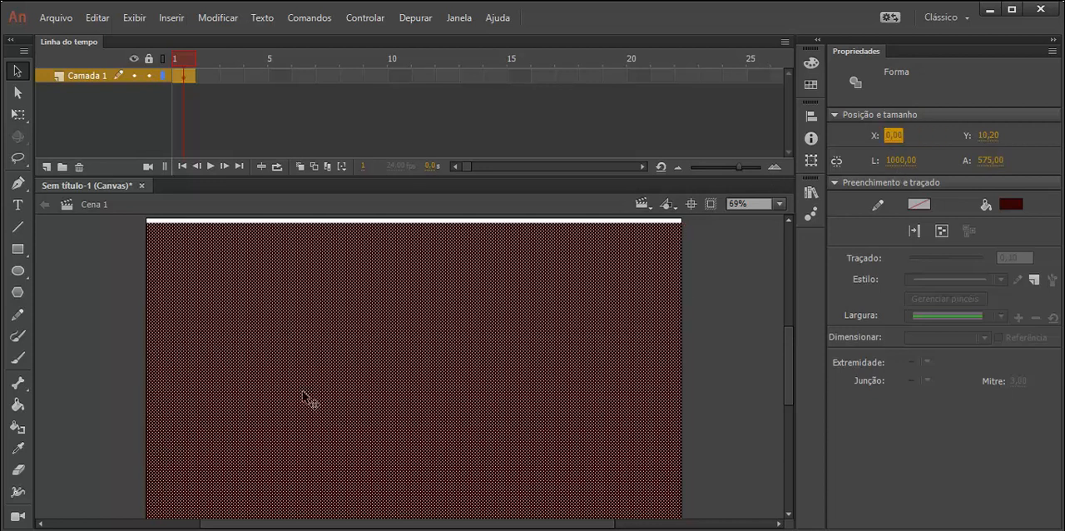
Step: Try the rectangle at X positions 200 and 1000, and return it to X 0
{"action": "left_click", "coordinate": [890, 136]}
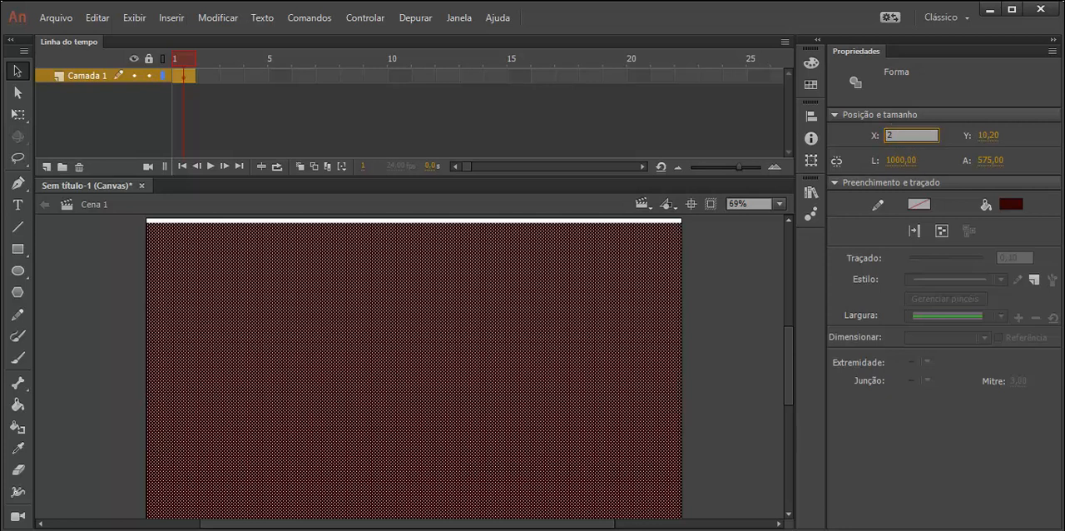
{"action": "type", "text": "200"}
{"action": "key", "text": "Return"}
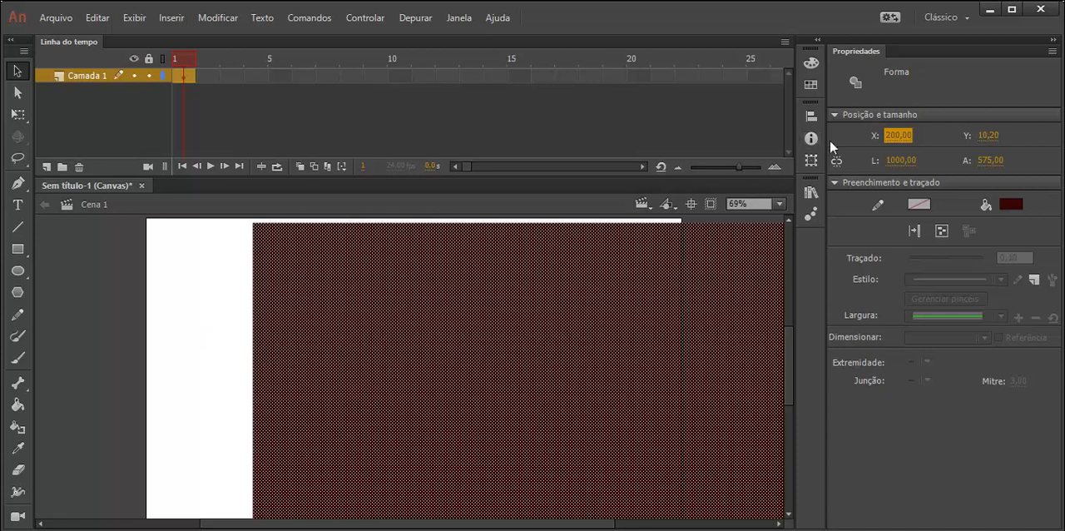
{"action": "left_click", "coordinate": [899, 137]}
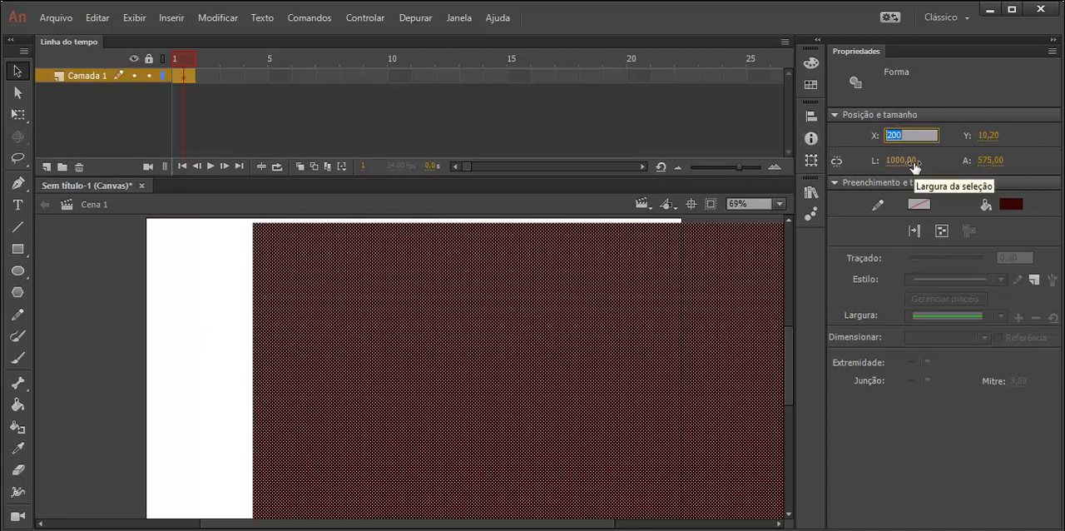
{"action": "type", "text": "1000"}
{"action": "key", "text": "Return"}
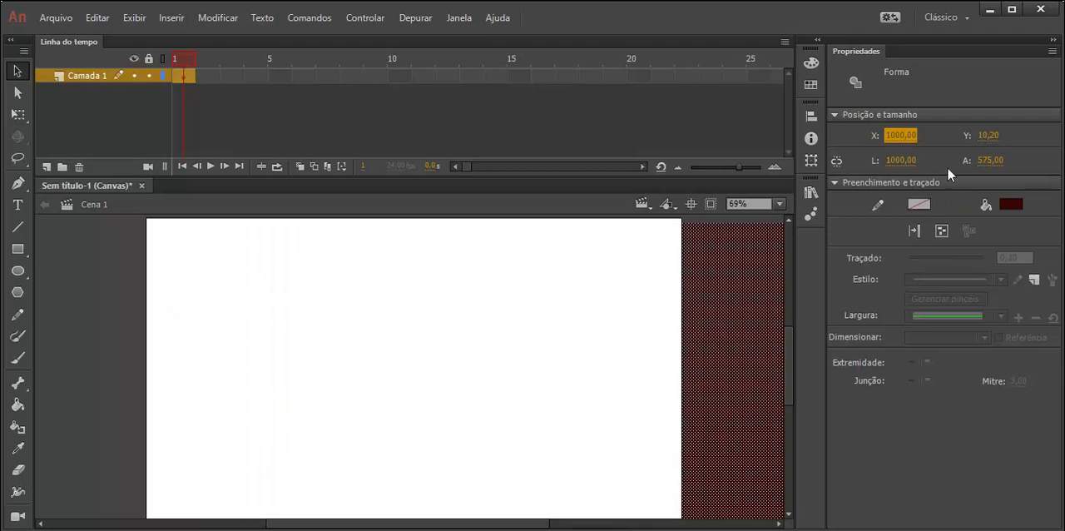
{"action": "left_click", "coordinate": [901, 135]}
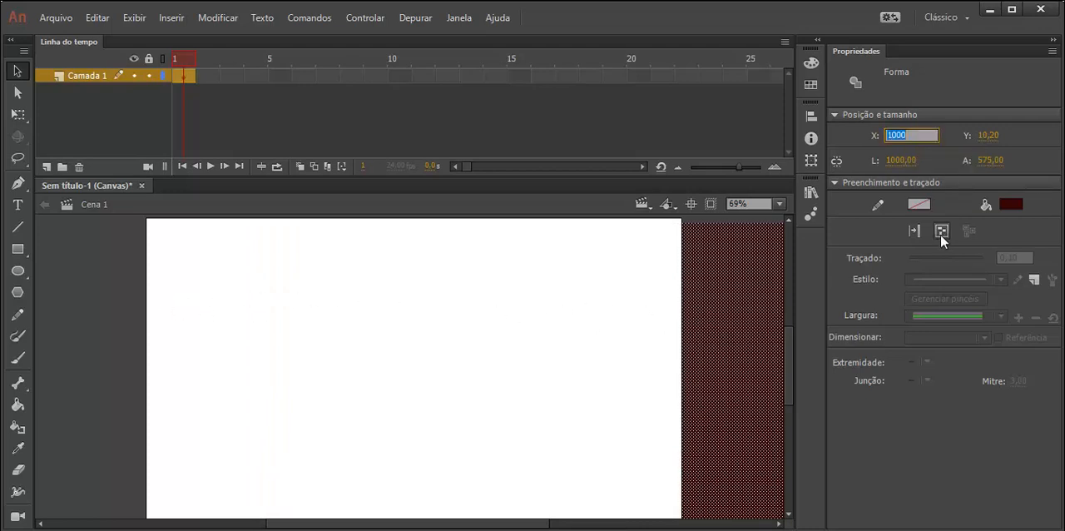
{"action": "type", "text": "0"}
{"action": "key", "text": "Return"}
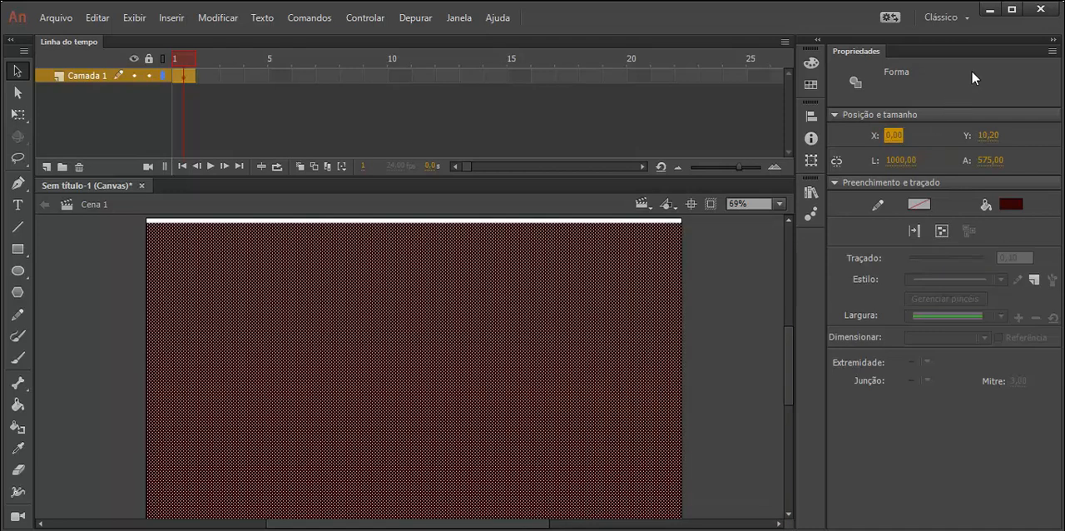
Step: Try the rectangle at Y positions 50, -50 and 71
{"action": "left_click", "coordinate": [988, 135]}
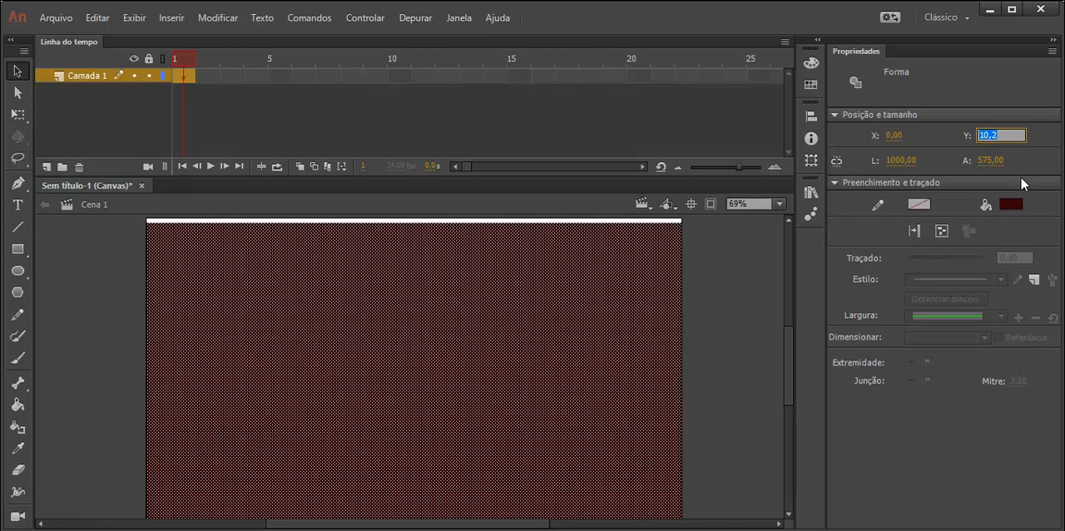
{"action": "type", "text": "50"}
{"action": "key", "text": "Return"}
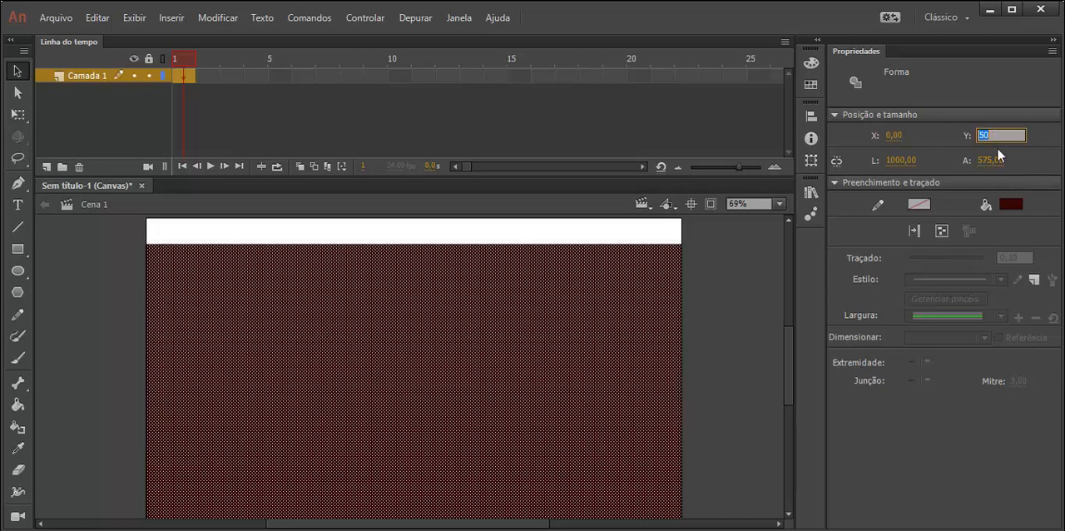
{"action": "type", "text": "-50"}
{"action": "key", "text": "Return"}
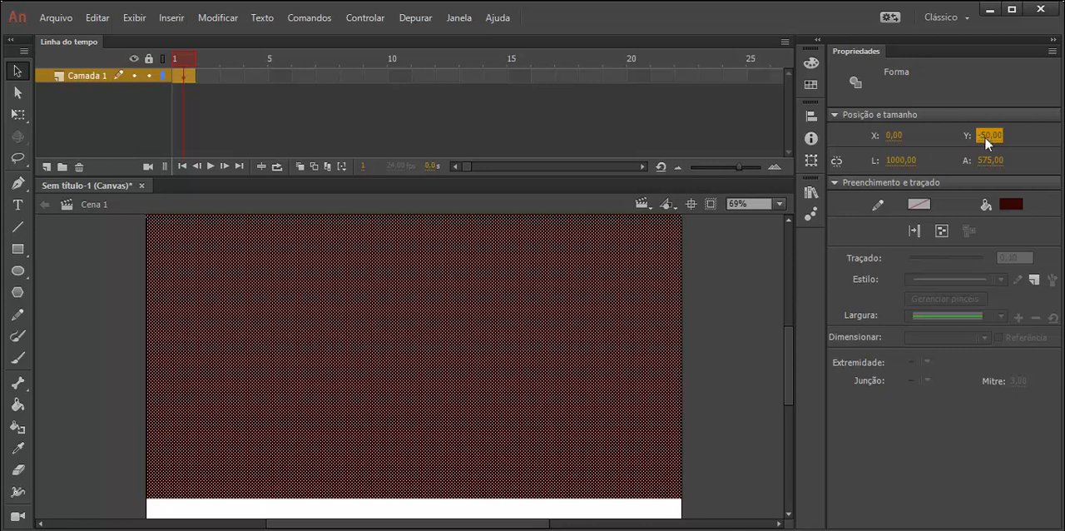
{"action": "left_click_drag", "start_coordinate": [988, 135], "coordinate": [1043, 143]}
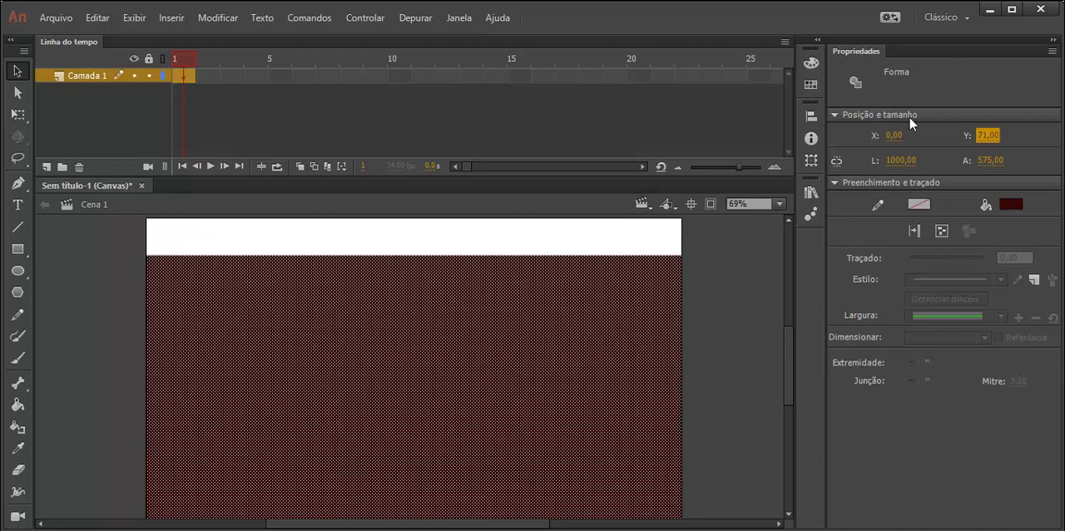
Step: Set the rectangle's Y position to 0 and convert the shape into a drawing object
{"action": "left_click", "coordinate": [988, 135]}
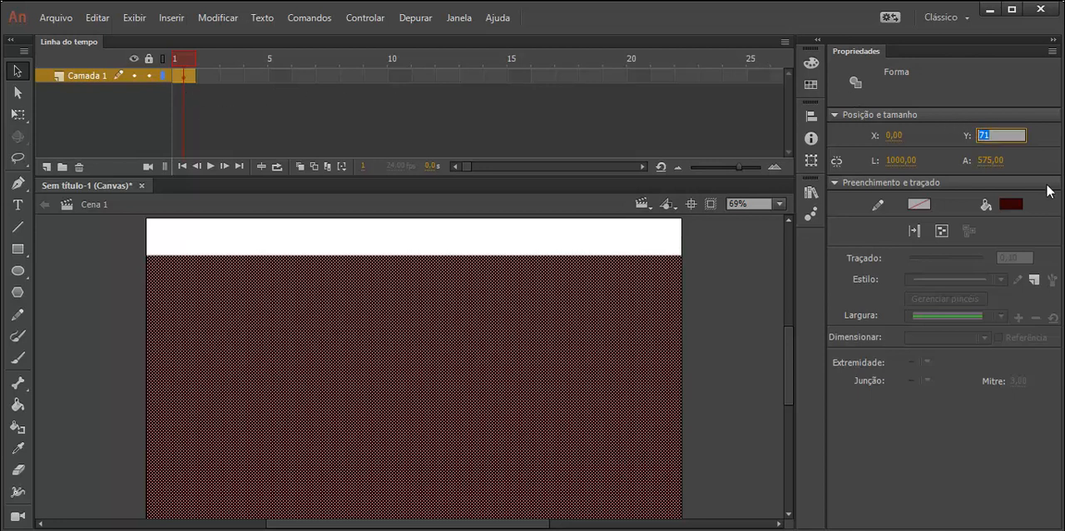
{"action": "type", "text": "0"}
{"action": "key", "text": "Return"}
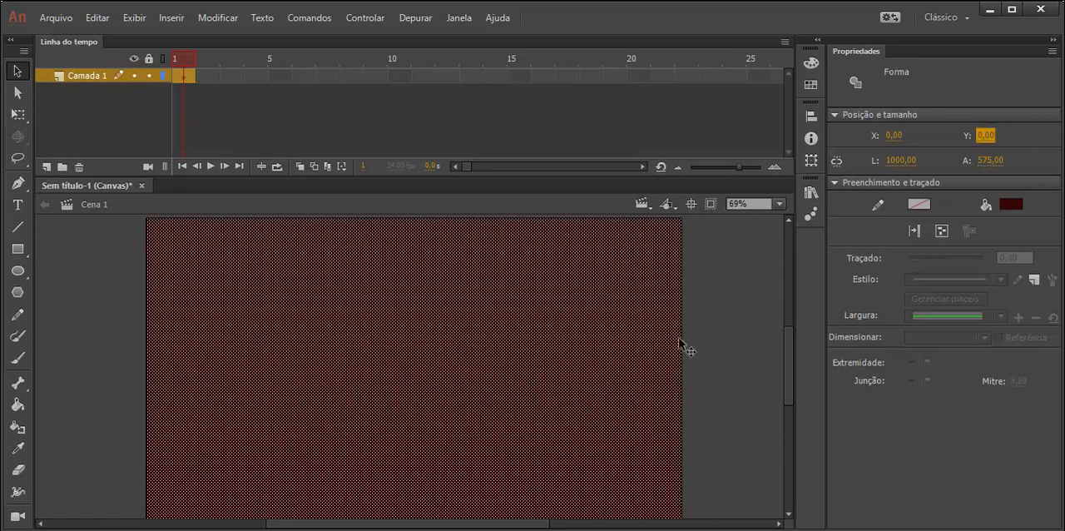
{"action": "left_click", "coordinate": [939, 232]}
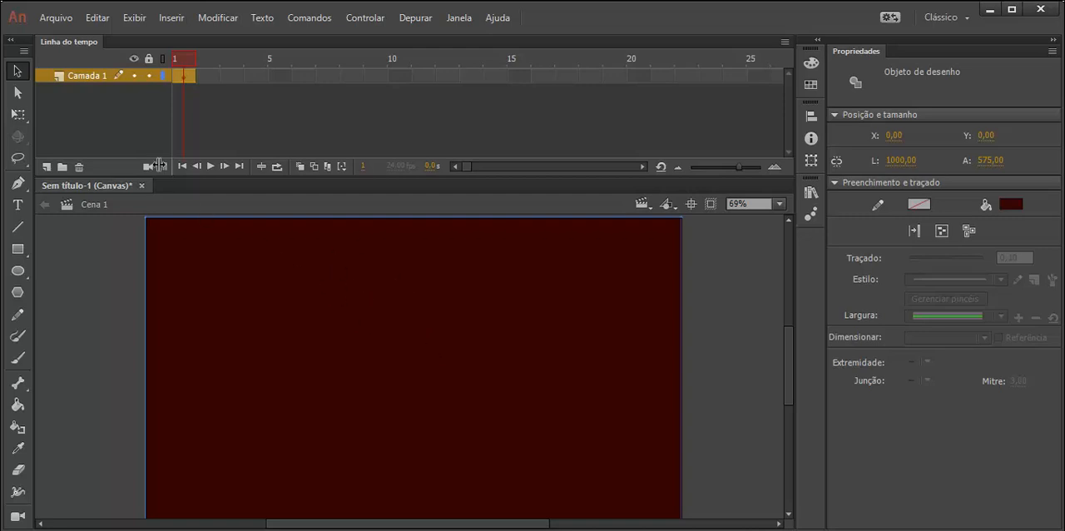
Step: Rename the layer Camada 1 as fundo and deselect the rectangle
{"action": "double_click", "coordinate": [81, 77]}
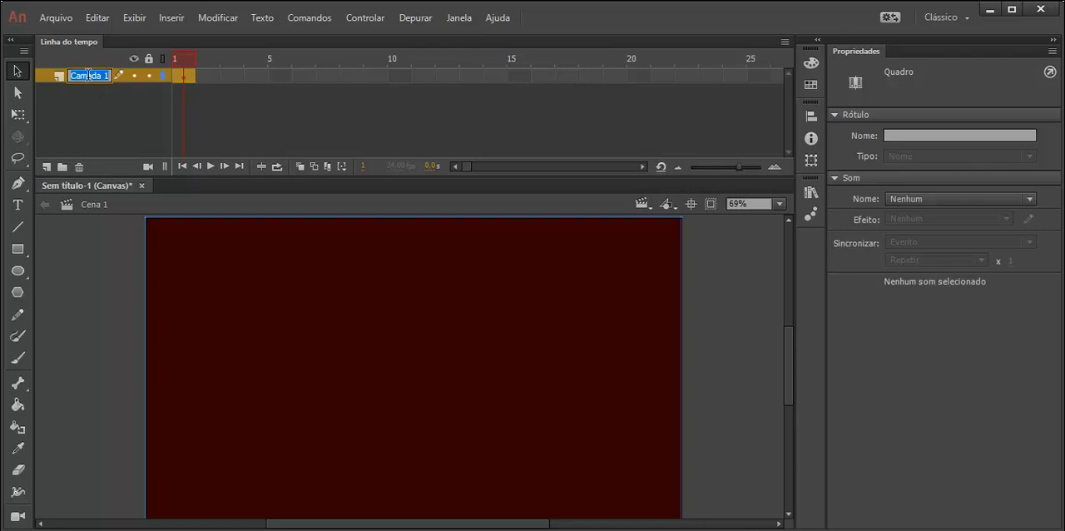
{"action": "type", "text": "fundo"}
{"action": "key", "text": "Return"}
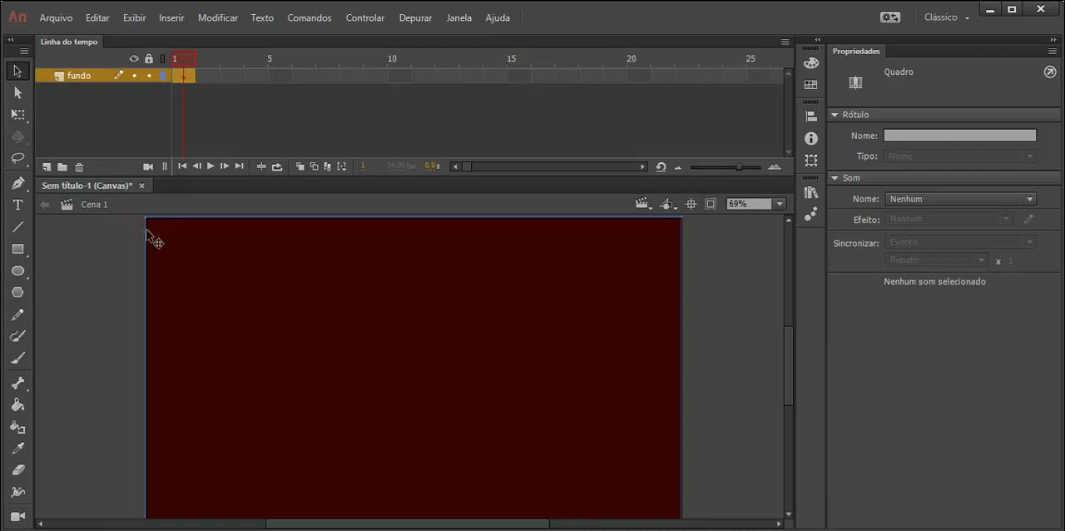
{"action": "left_click", "coordinate": [112, 309]}
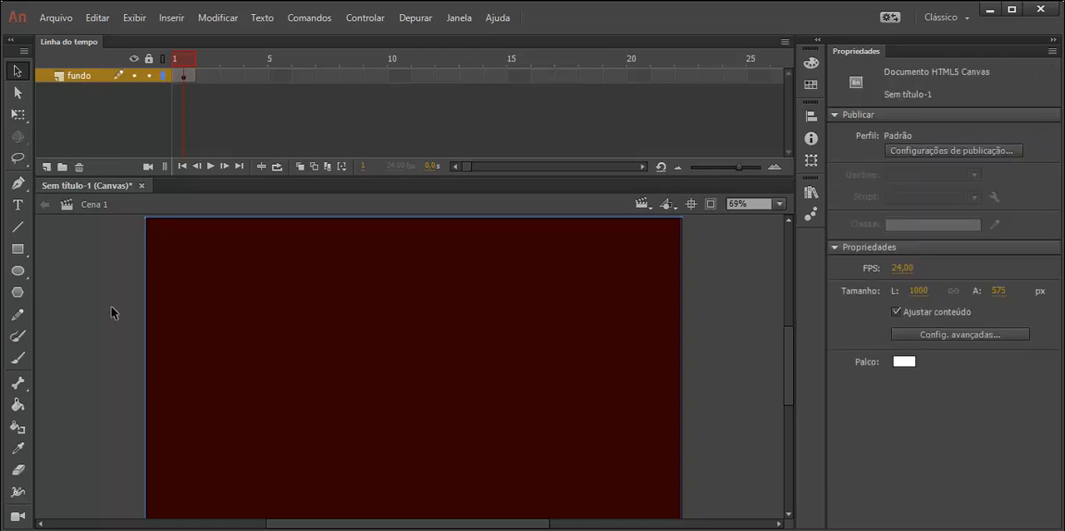
Step: Lock the fundo layer and try to select its background rectangle on the stage
{"action": "left_click", "coordinate": [81, 77]}
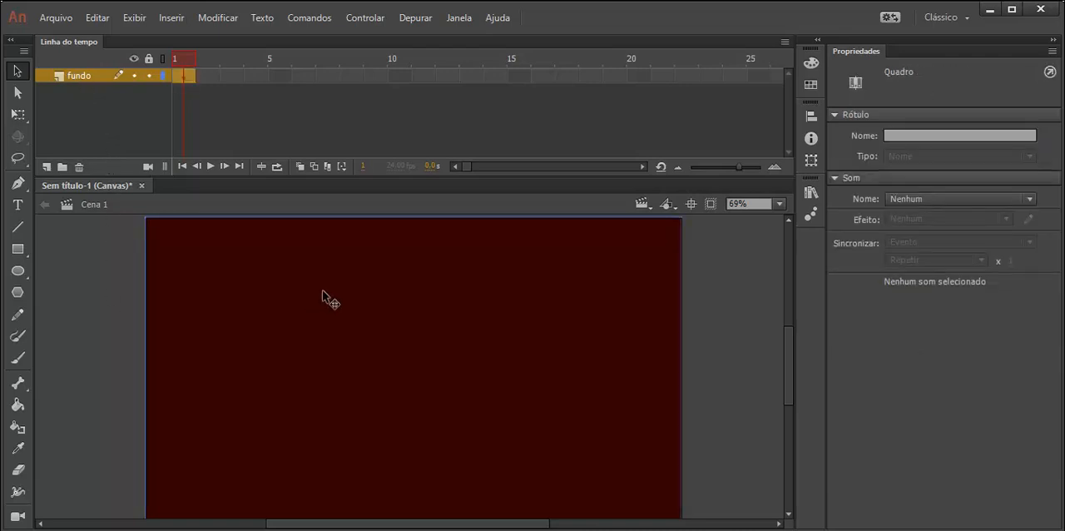
{"action": "left_click", "coordinate": [411, 287]}
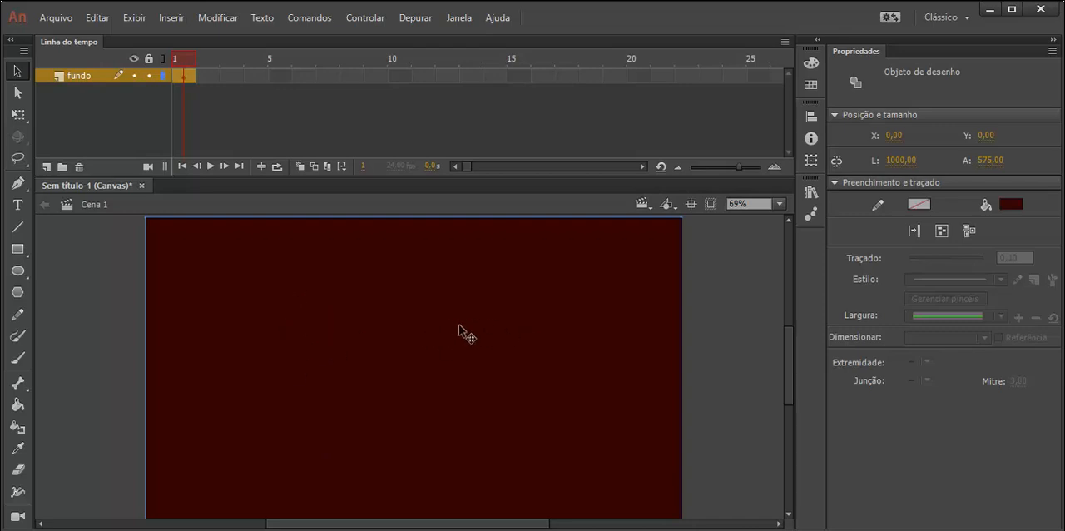
{"action": "left_click", "coordinate": [150, 77]}
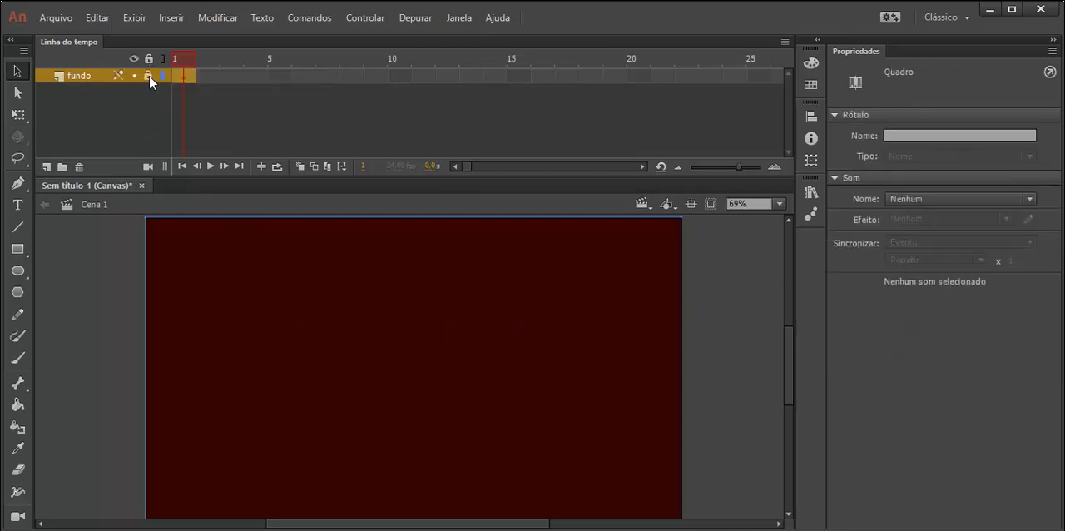
{"action": "left_click_drag", "start_coordinate": [267, 296], "coordinate": [438, 416]}
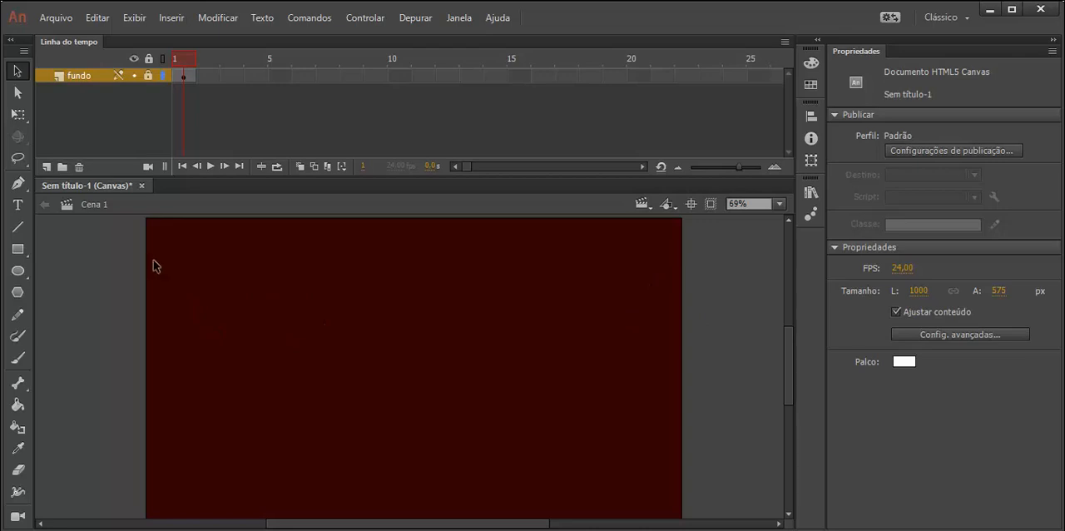
Step: Unlock the fundo layer, change its background rectangle's fill to light cyan #66FFFF and lock the layer again
{"action": "left_click_drag", "start_coordinate": [528, 325], "coordinate": [574, 387]}
{"action": "left_click_drag", "start_coordinate": [146, 225], "coordinate": [694, 466]}
{"action": "left_click", "coordinate": [148, 76]}
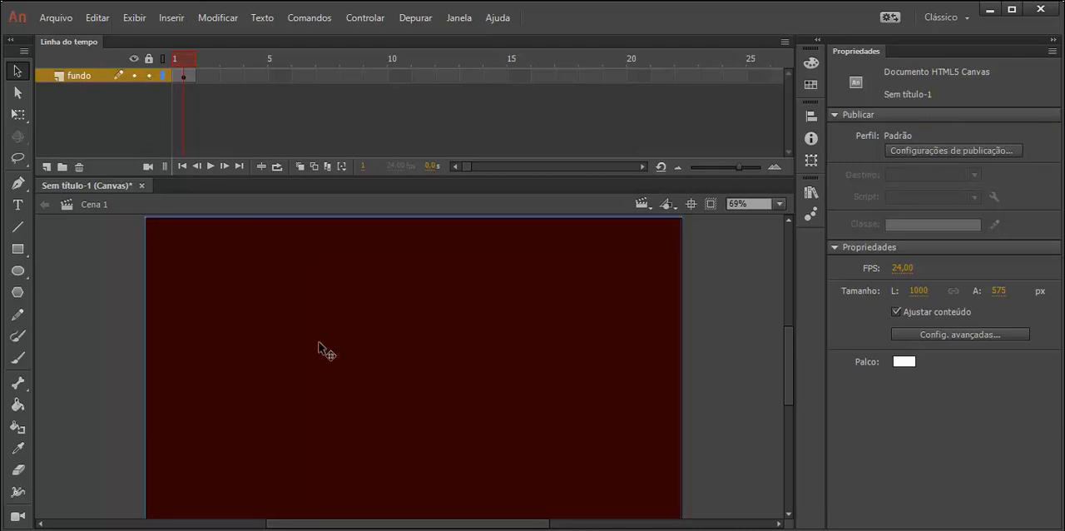
{"action": "left_click", "coordinate": [324, 348]}
{"action": "left_click", "coordinate": [1010, 203]}
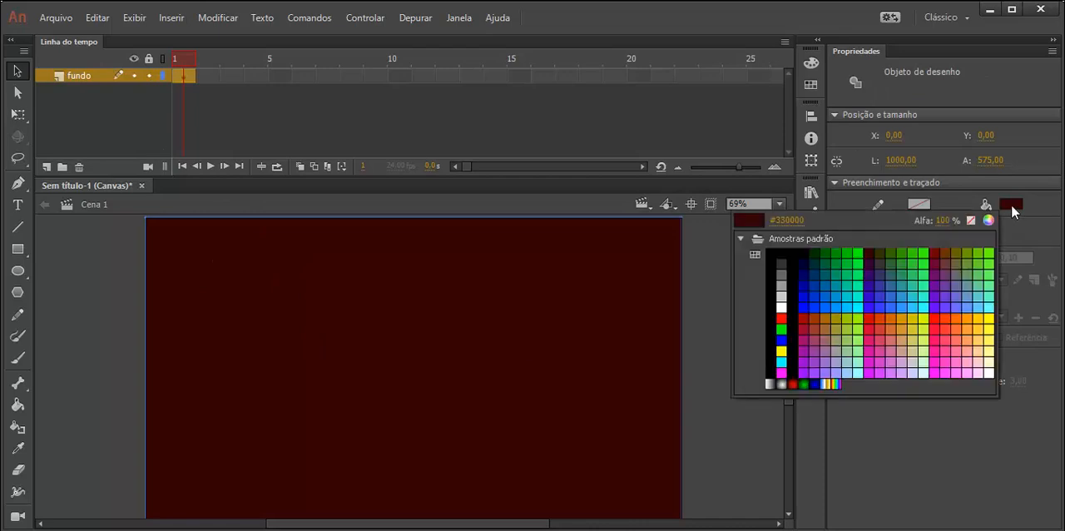
{"action": "left_click", "coordinate": [992, 306]}
{"action": "left_click", "coordinate": [149, 75]}
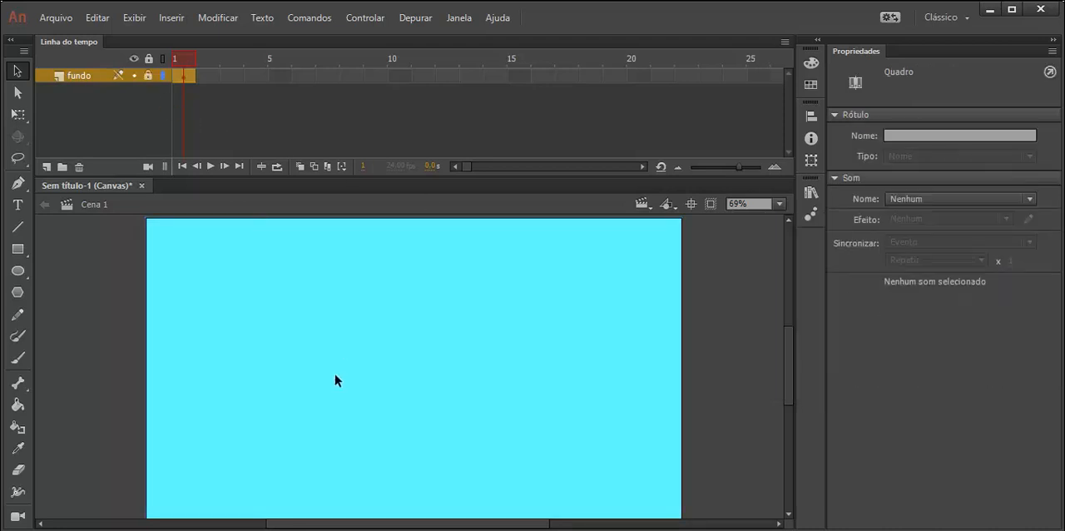
{"action": "left_click", "coordinate": [335, 374]}
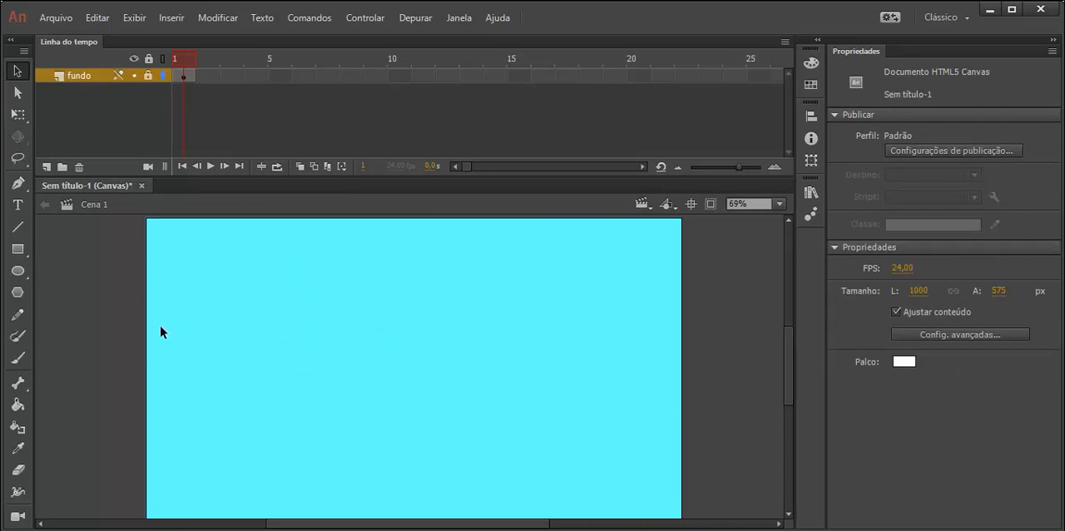
Step: Set up the Oval tool with a yellow fill
{"action": "left_click", "coordinate": [17, 271]}
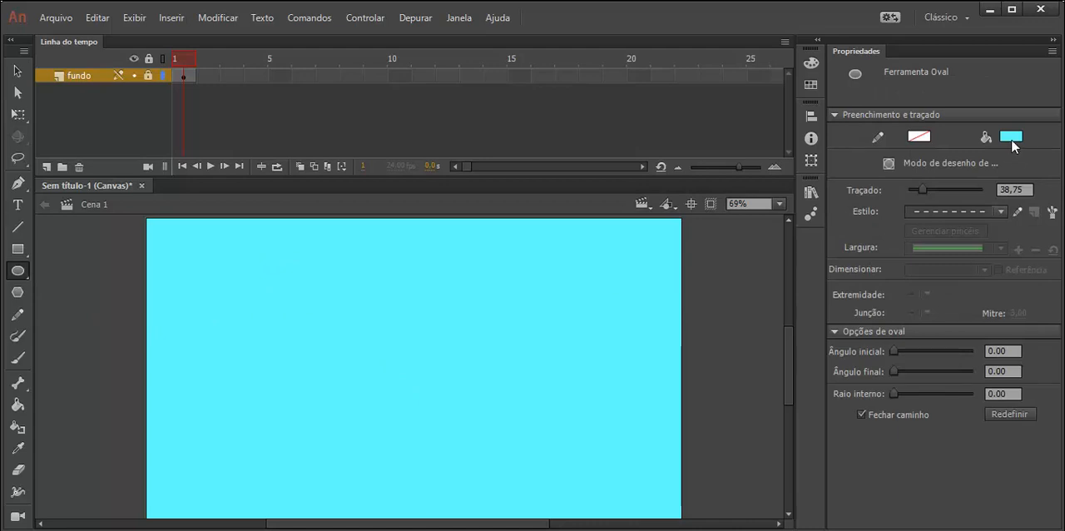
{"action": "left_click", "coordinate": [1012, 142]}
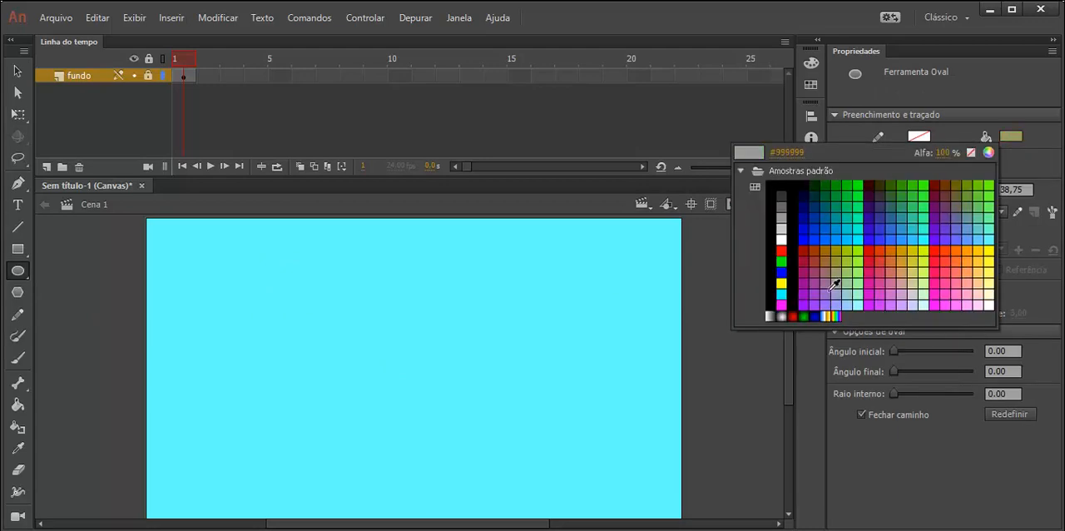
{"action": "left_click", "coordinate": [781, 283]}
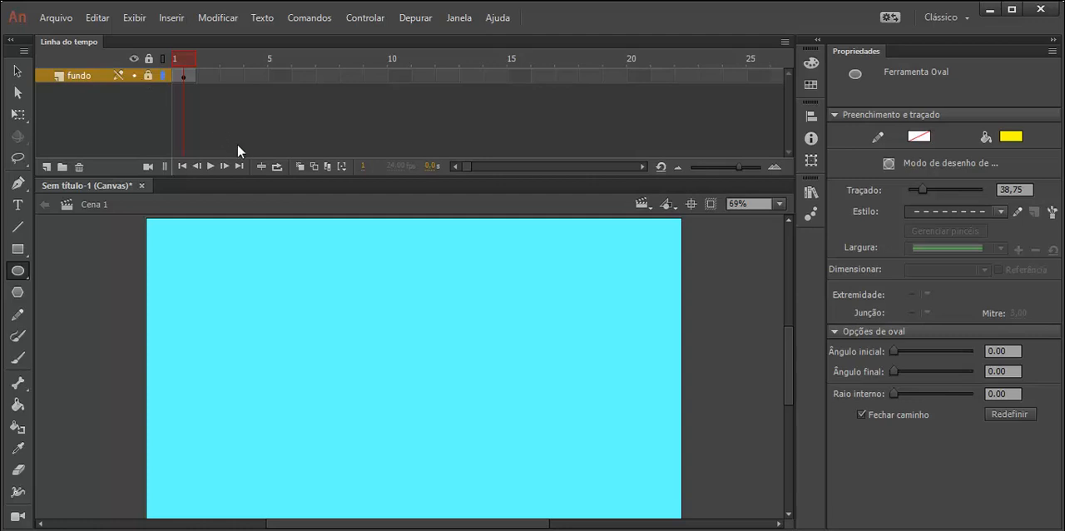
Step: Insert a layer named Circulo above fundo and draw an oval about 258 by 229 px on it, in the stage's upper-left area
{"action": "right_click", "coordinate": [82, 81]}
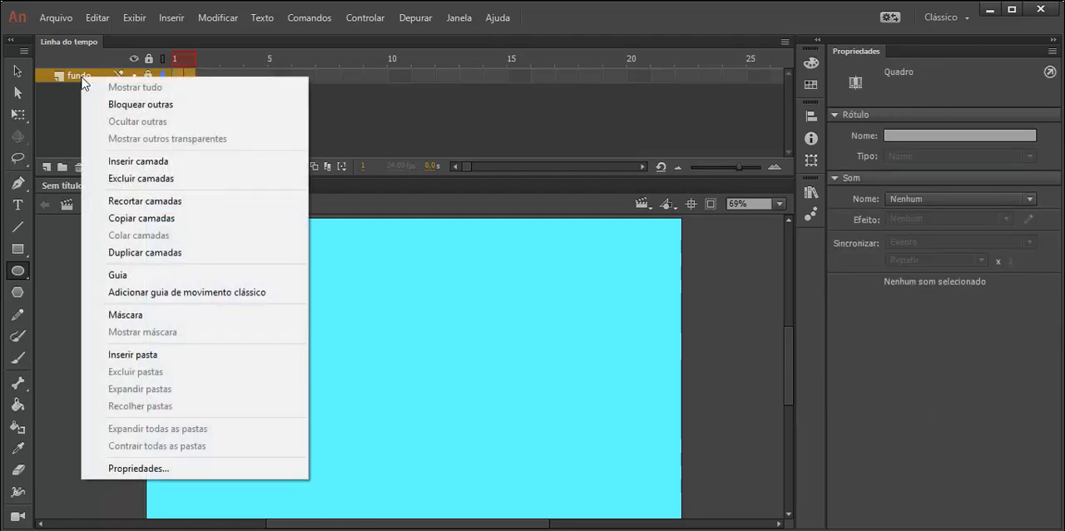
{"action": "left_click", "coordinate": [185, 161]}
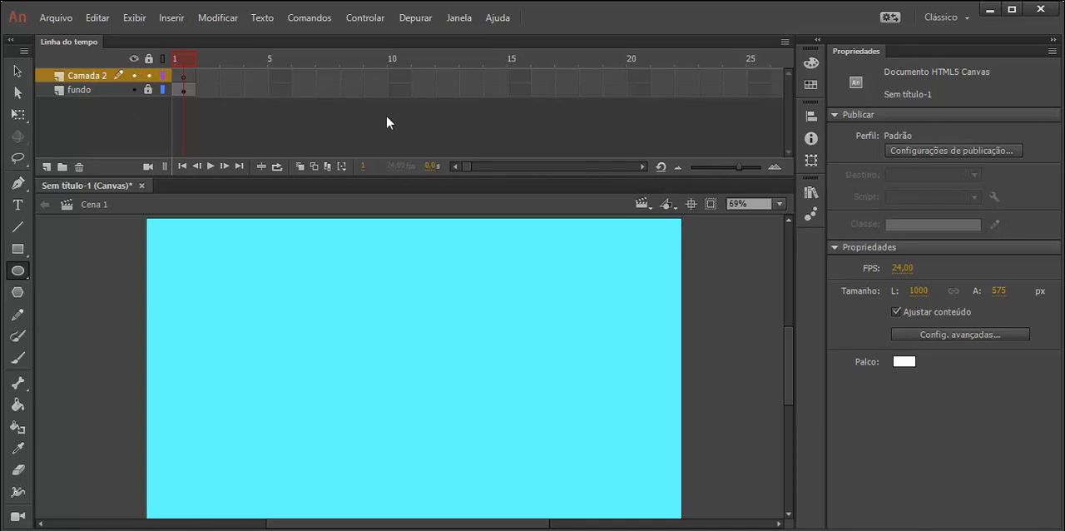
{"action": "double_click", "coordinate": [90, 76]}
{"action": "type", "text": "Circulo"}
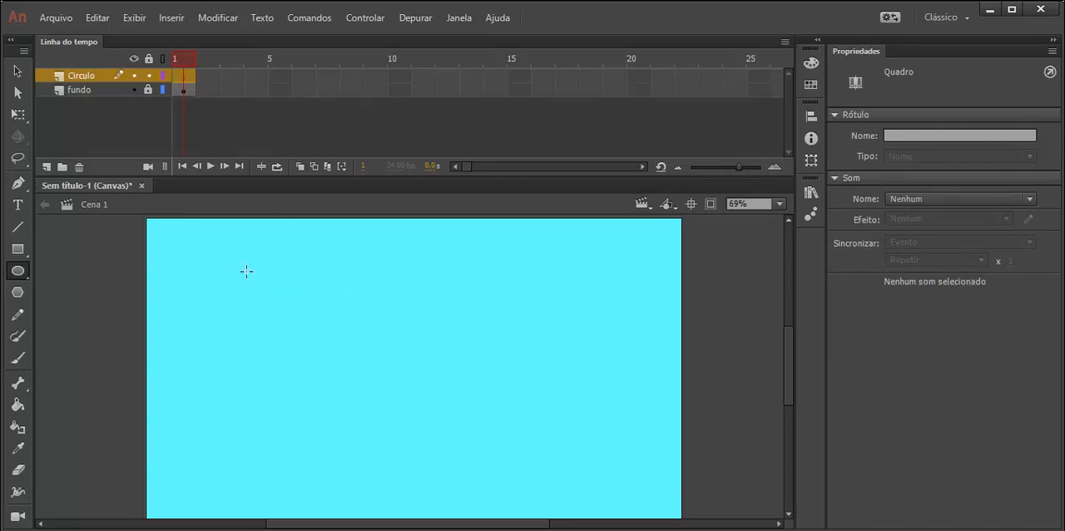
{"action": "left_click_drag", "start_coordinate": [246, 271], "coordinate": [385, 393]}
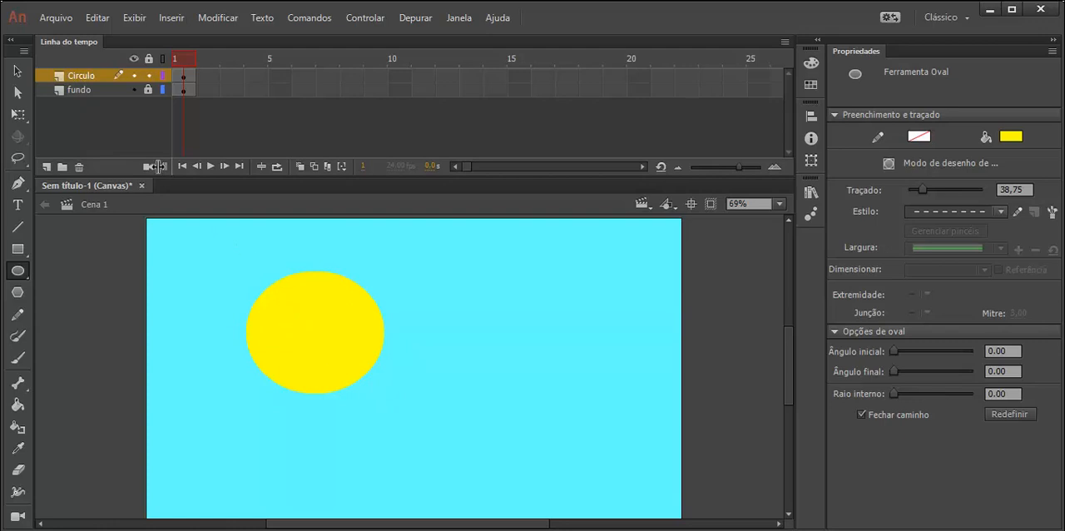
Step: Move the Circulo layer below the fundo layer in the stacking order
{"action": "left_click", "coordinate": [17, 71]}
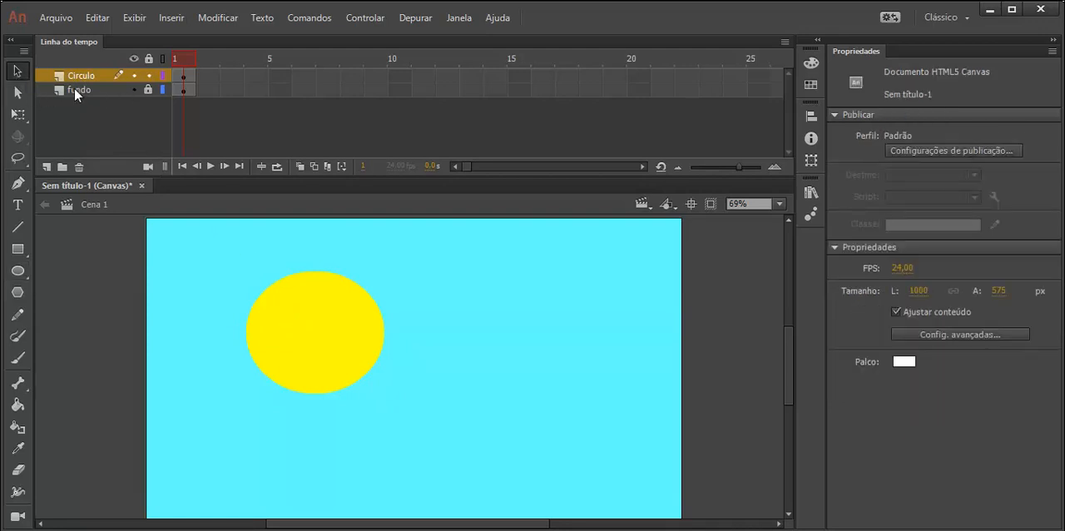
{"action": "left_click_drag", "start_coordinate": [84, 75], "coordinate": [88, 101]}
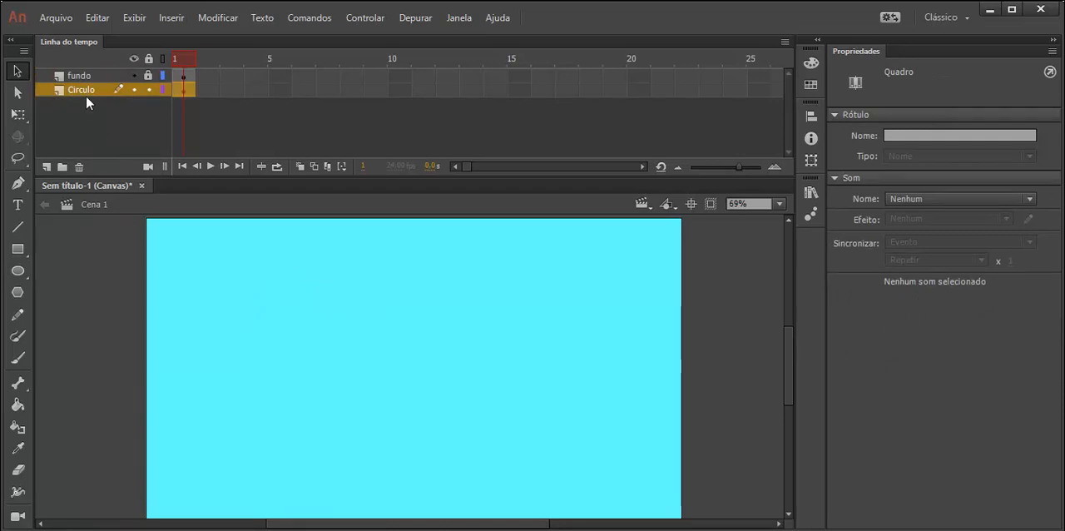
Step: Hide the fundo layer and select the yellow oval on the stage
{"action": "left_click", "coordinate": [86, 80]}
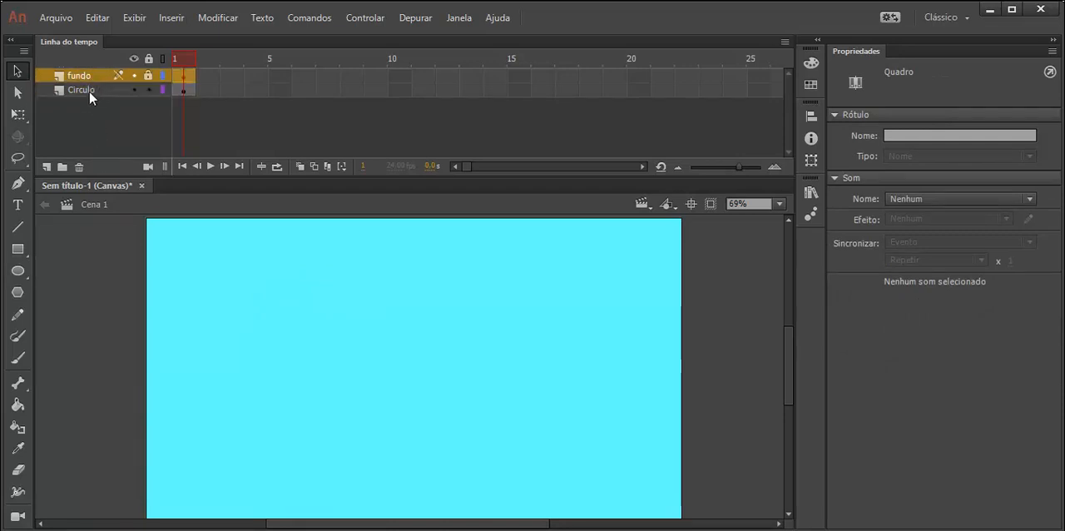
{"action": "left_click", "coordinate": [134, 75]}
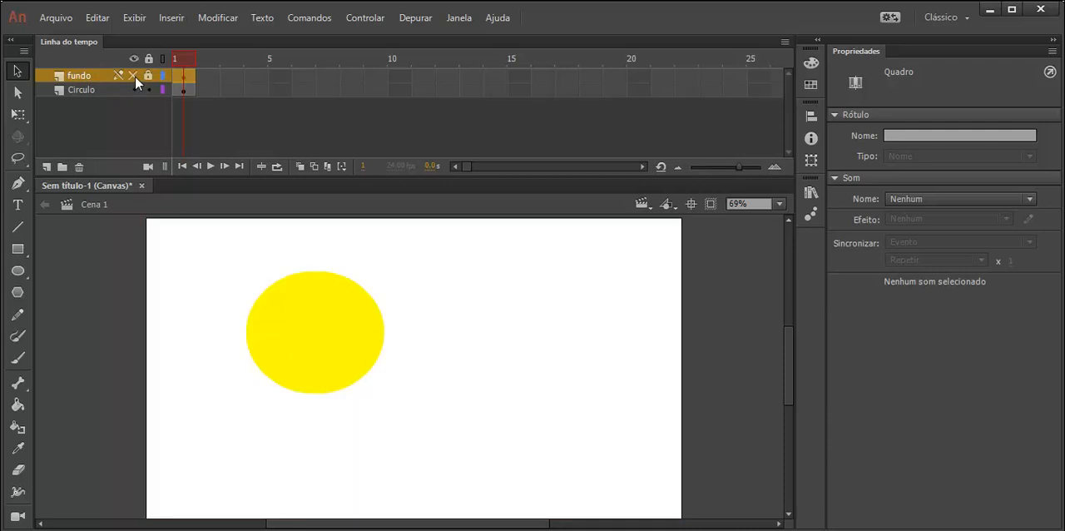
{"action": "left_click", "coordinate": [321, 317]}
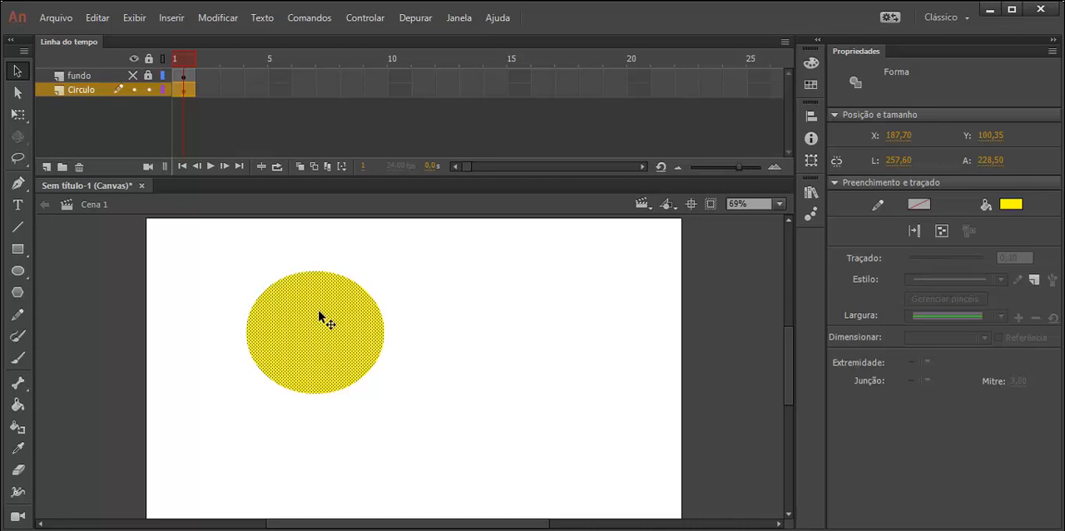